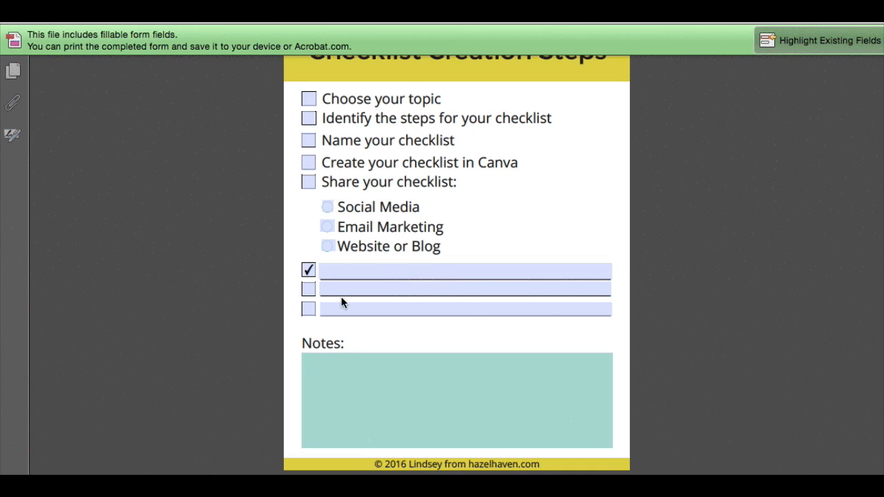
Fill in the form's first blank checklist line with "Hey this is cool. Welcome to the step-by-step tutorial!"
left_click(342, 279)
type("Hey this is cool. Welcome to the step-by-step tutorial!")
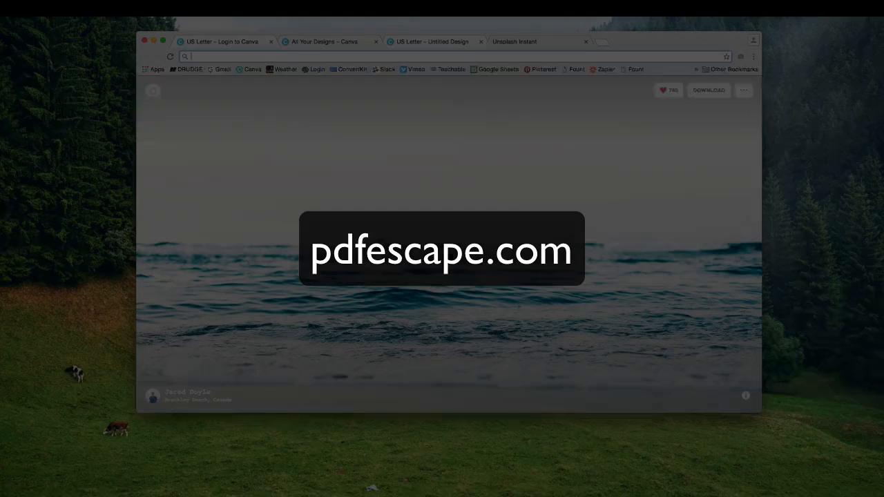
Switch to the browser, open pdfescape.com and upload the Checklist Creation Steps PDF from the computer
type("pdfescape.com")
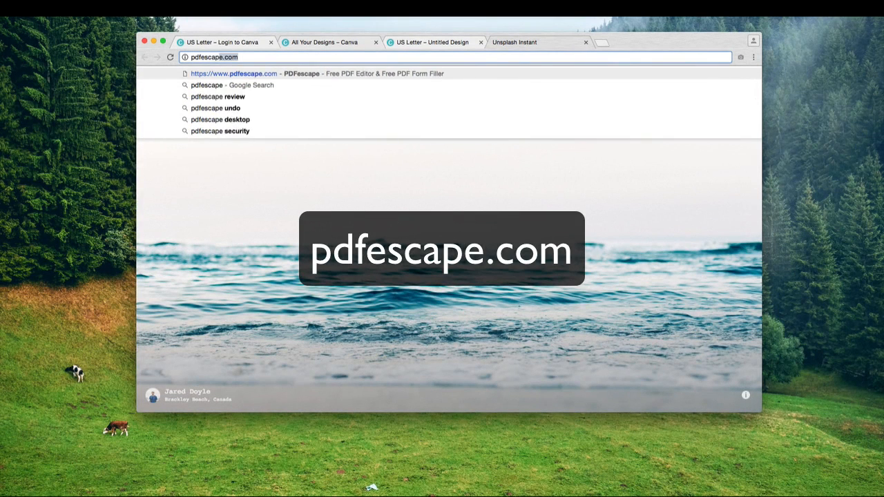
key("Return")
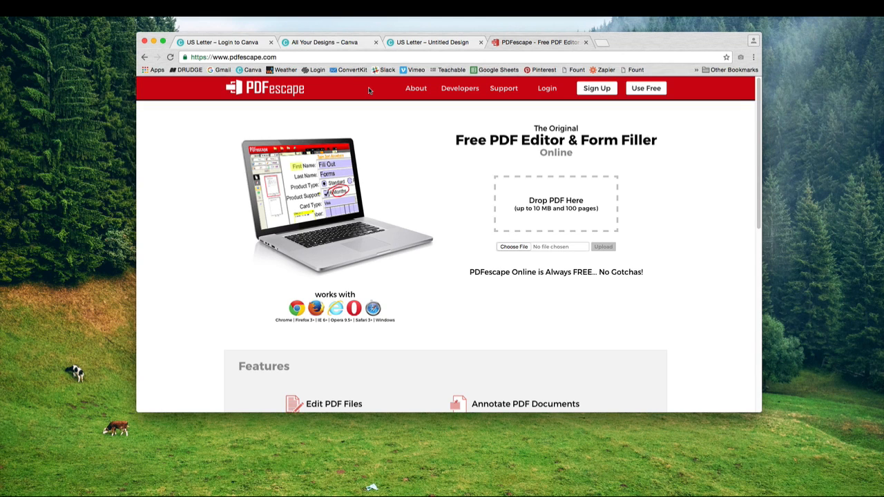
left_click(506, 247)
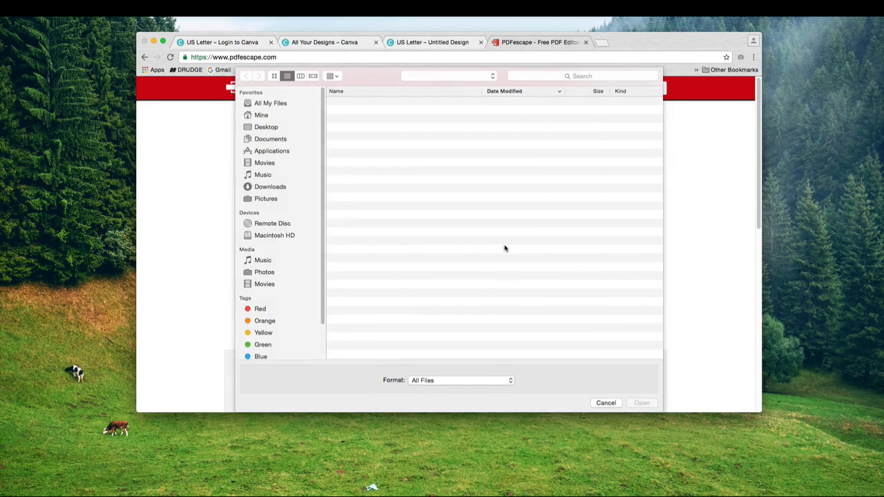
left_click(635, 404)
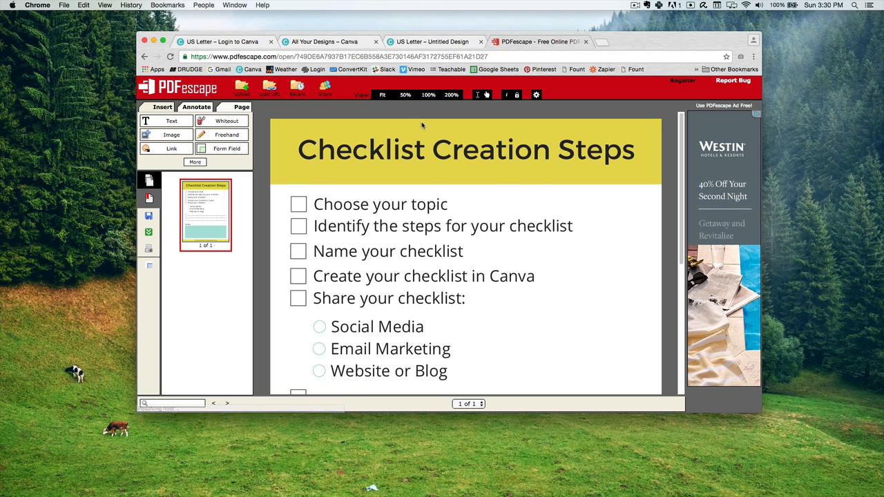
Place Checkbox form fields over the boxes beside "Choose your topic", "Identify the steps for your checklist" and "Name your checklist"
left_click(384, 94)
left_click(384, 95)
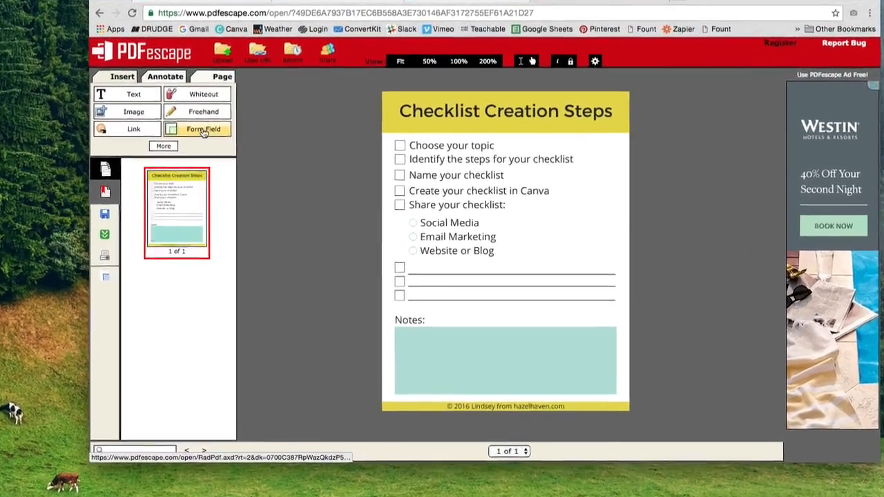
left_click(203, 130)
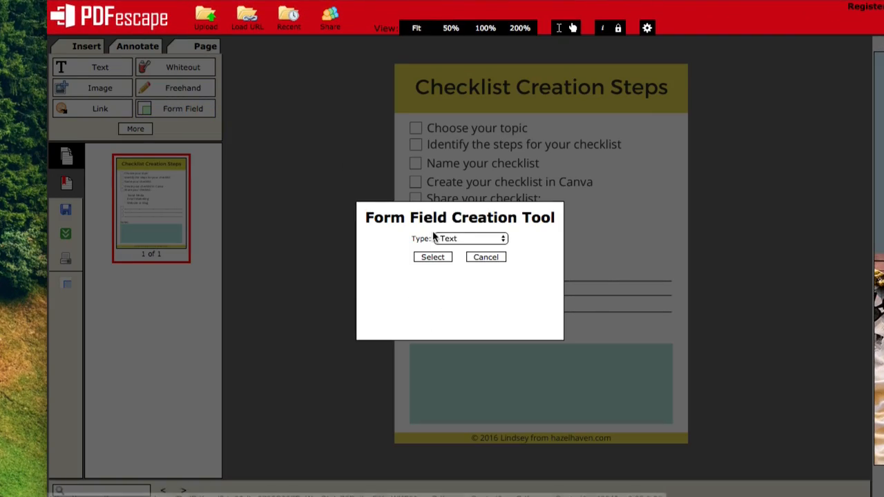
left_click(456, 238)
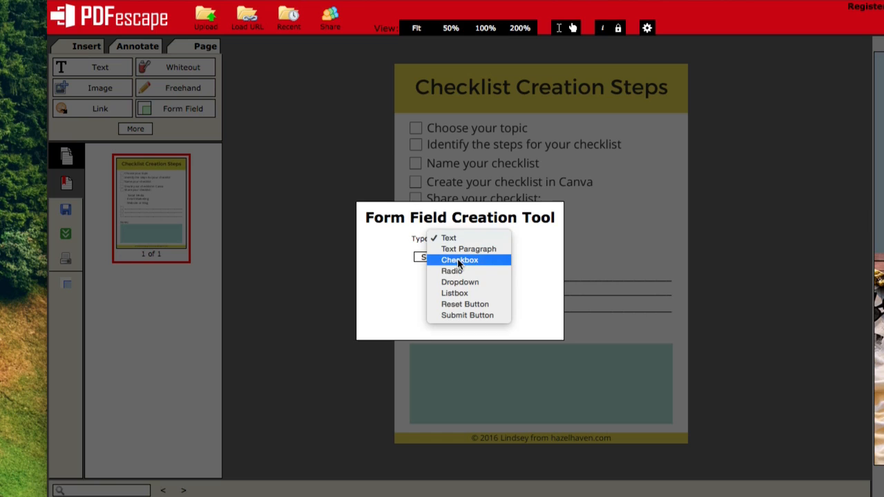
left_click(457, 259)
left_click(437, 256)
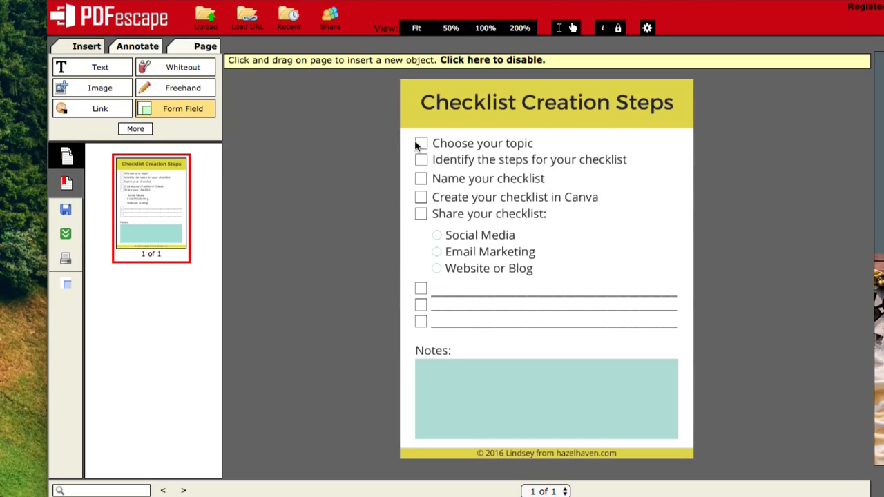
left_click_drag(415, 138, 429, 149)
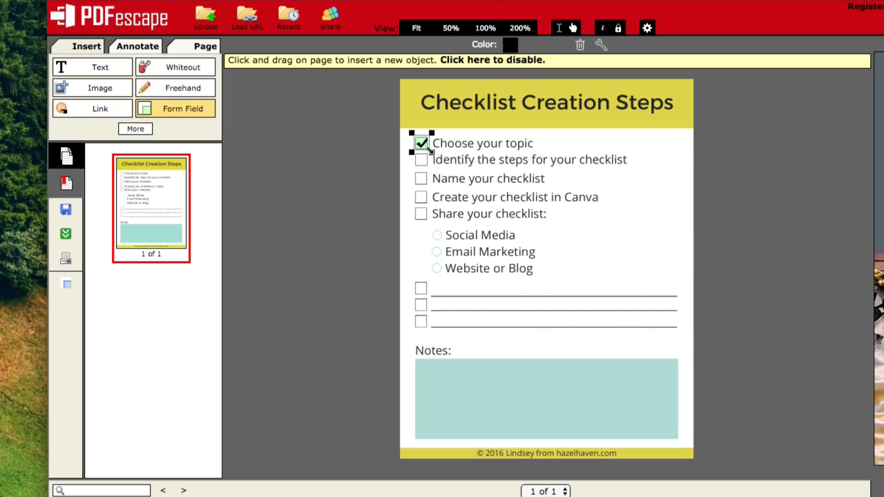
left_click(416, 156)
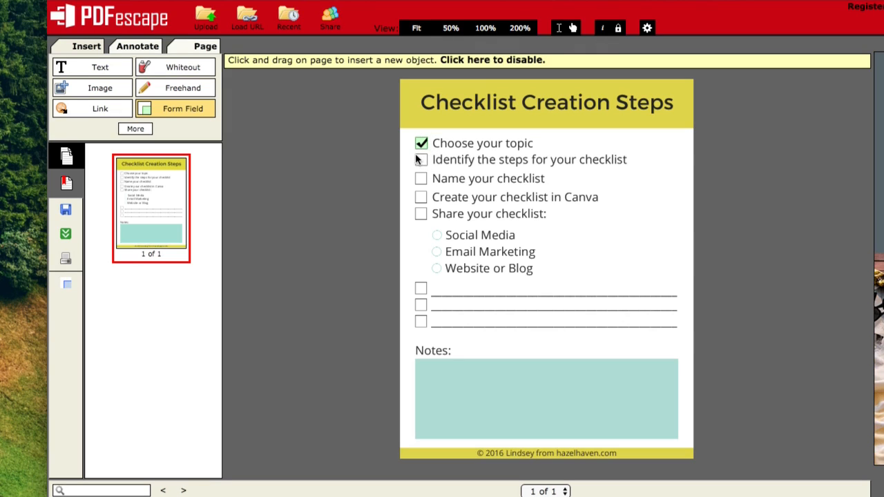
left_click_drag(415, 155, 426, 163)
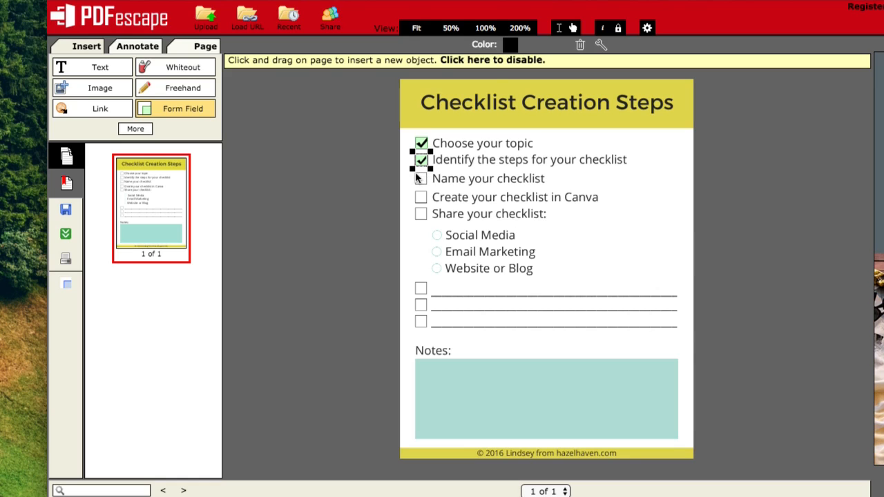
left_click(418, 177)
Try a light gray color on the "Name your checklist" checkbox and set it back to black
left_click(510, 44)
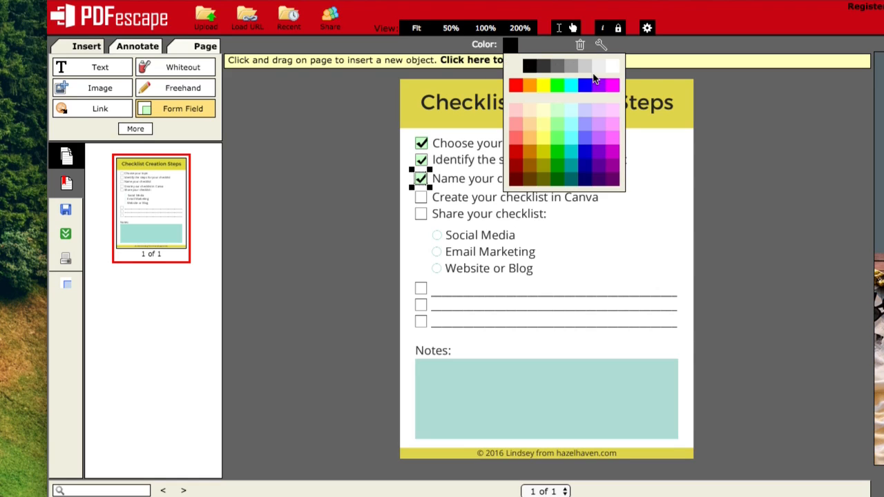
left_click(585, 65)
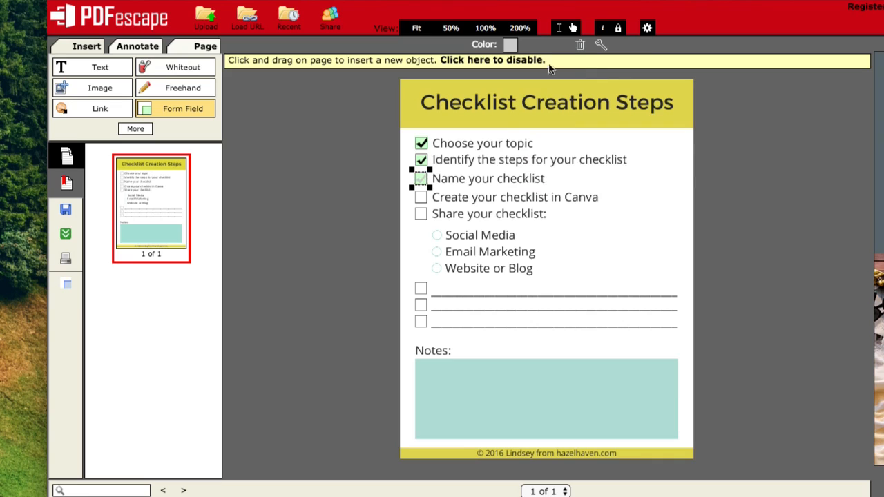
left_click(511, 44)
left_click(526, 63)
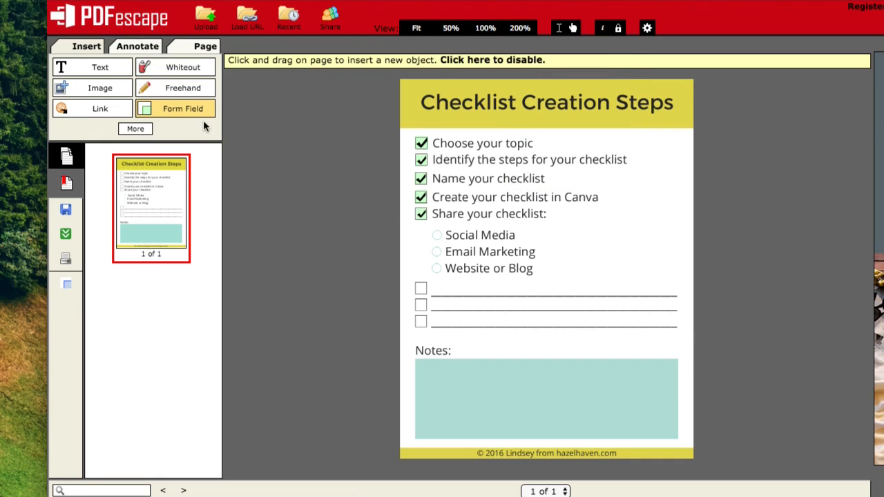
Place Radio form fields sized to the circles beside Social Media, Email Marketing and Website or Blog
left_click(196, 112)
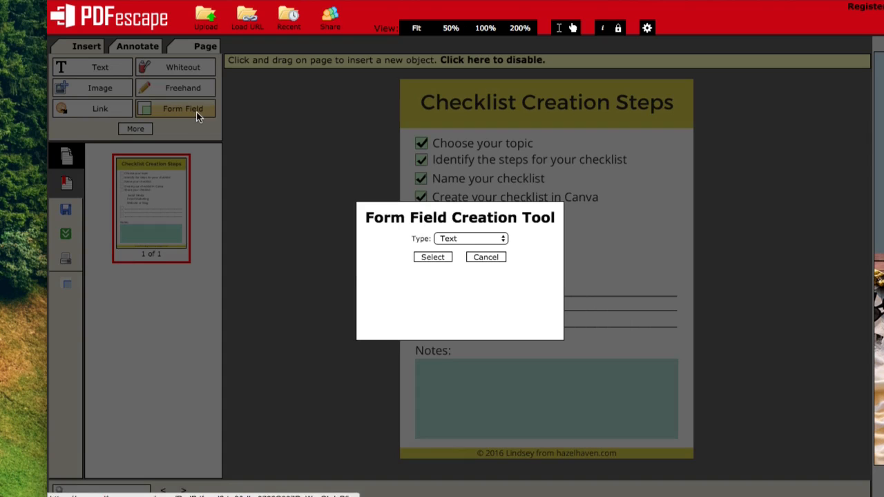
left_click(451, 239)
left_click(454, 272)
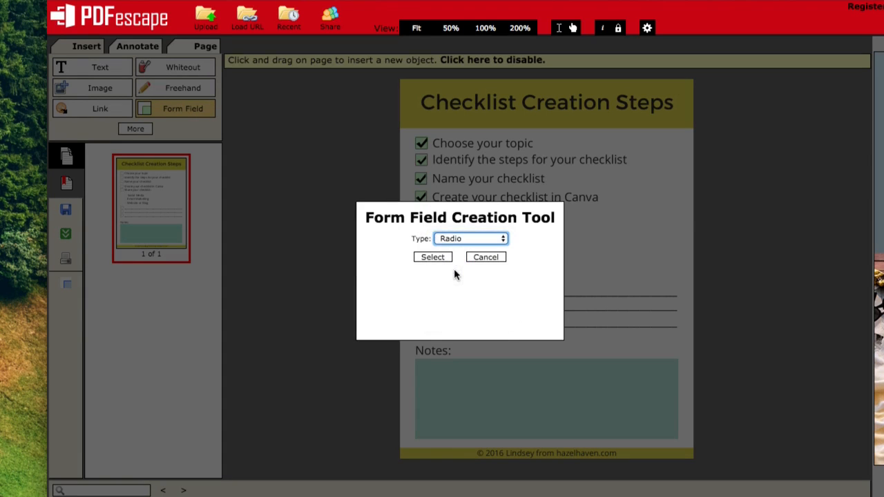
left_click(443, 256)
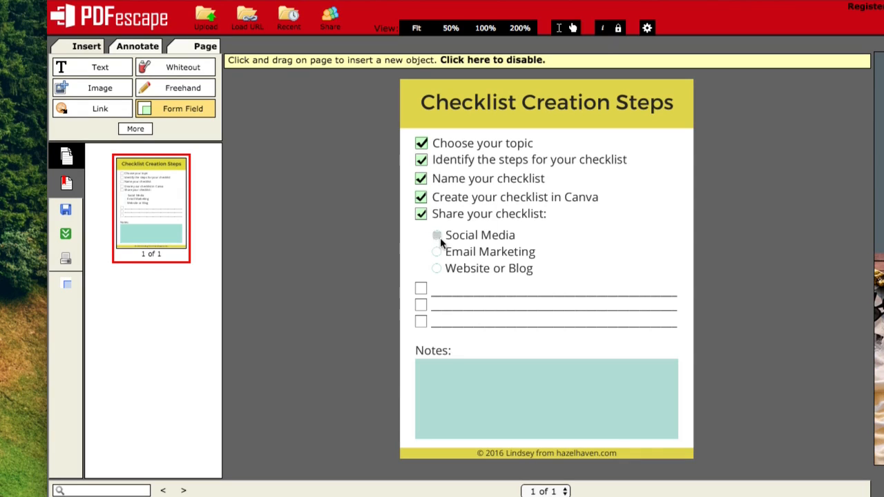
left_click(439, 238)
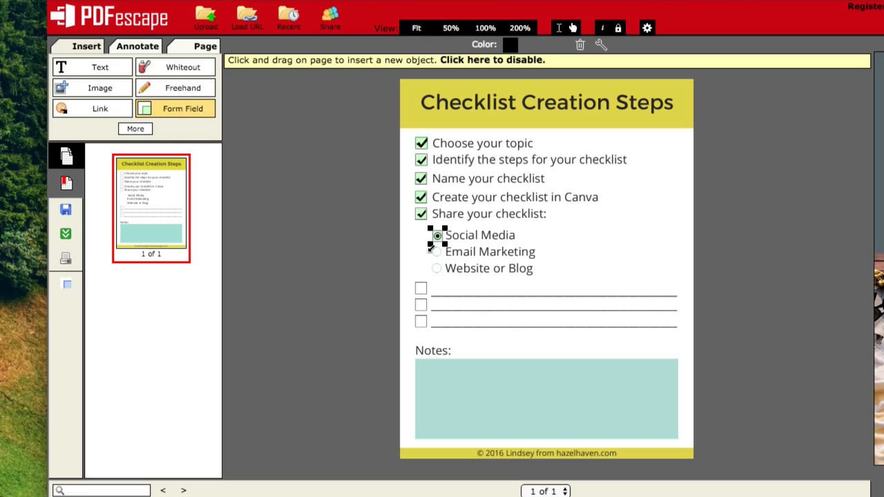
left_click(434, 265)
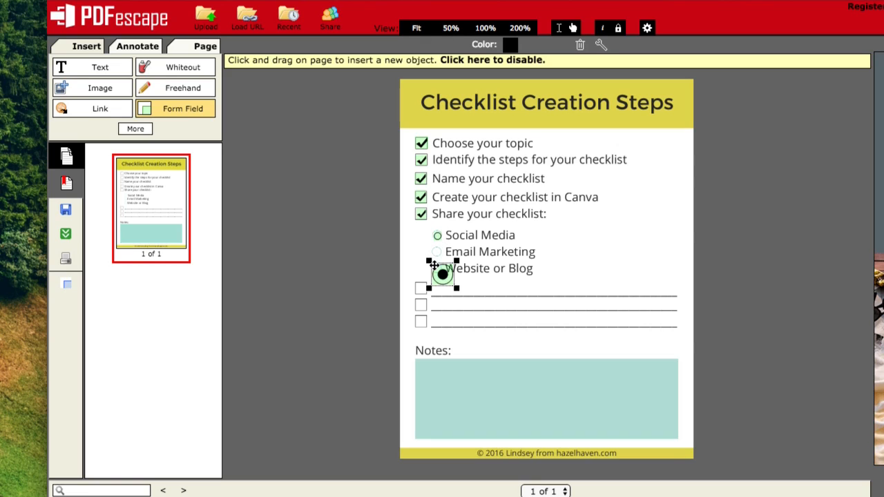
left_click_drag(456, 288, 436, 255)
left_click(429, 260)
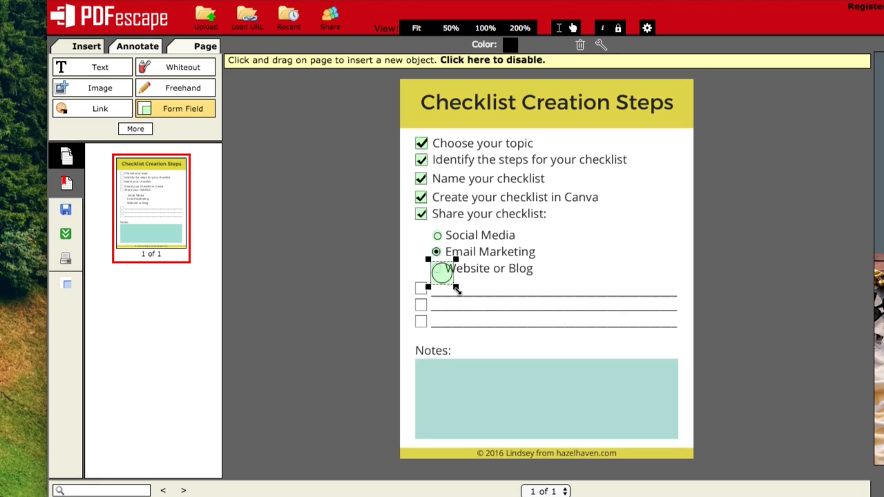
left_click_drag(457, 291, 446, 278)
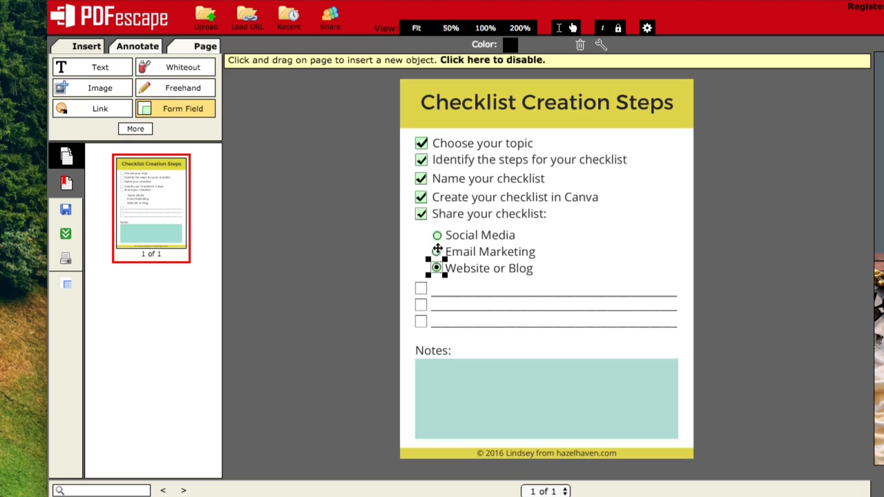
Delete the three radio fields beside Social Media, Email Marketing and Website or Blog
left_click(438, 250)
left_click(437, 235)
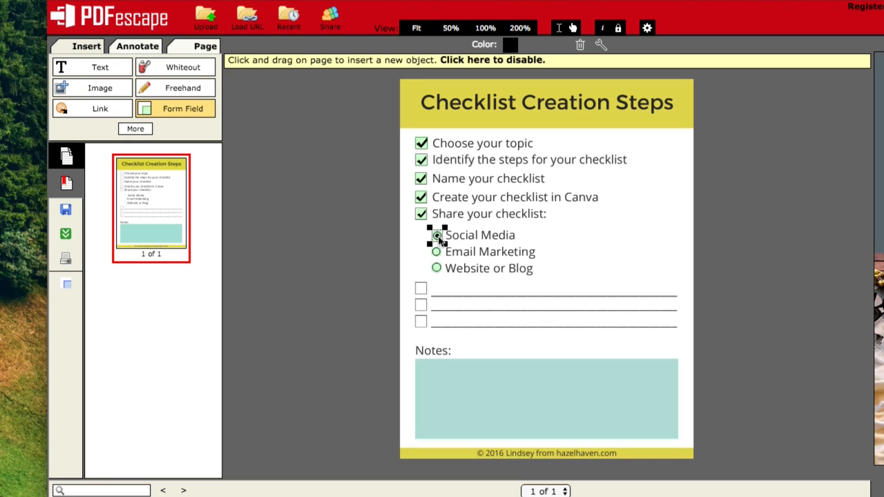
left_click(580, 44)
left_click(441, 252)
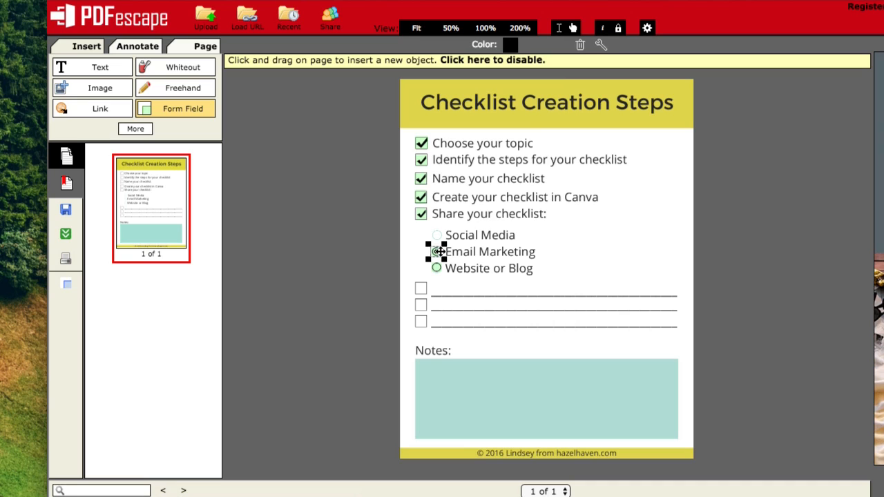
left_click(581, 47)
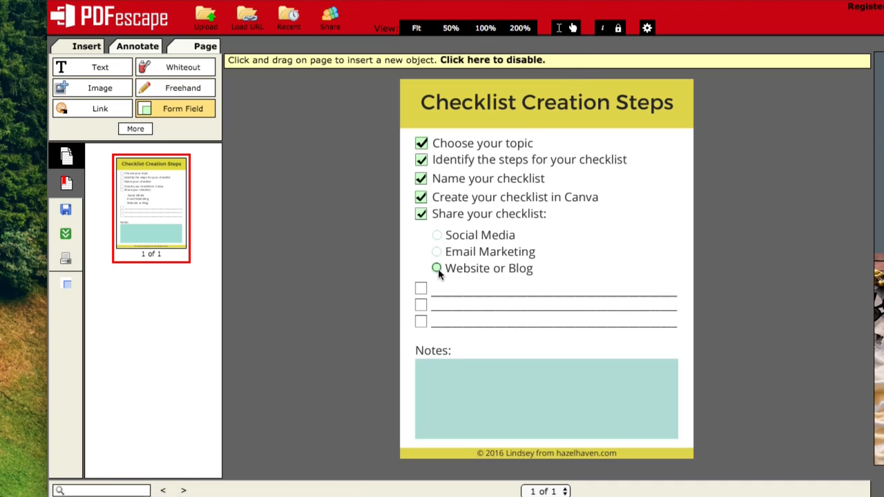
left_click(436, 268)
left_click(580, 45)
Place Checkbox form fields over the circles of the three sharing options and the boxes beside the three blank lines
left_click(402, 229)
left_click(470, 238)
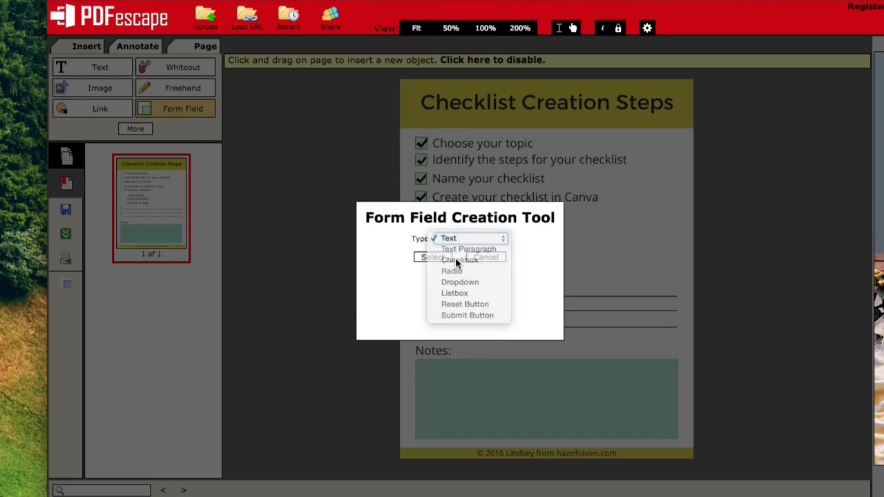
left_click(453, 261)
left_click(434, 257)
left_click(438, 235)
mouse_move(431, 246)
left_mouse_down()
mouse_move(442, 256)
mouse_move(428, 266)
mouse_move(433, 250)
mouse_move(440, 270)
left_mouse_up()
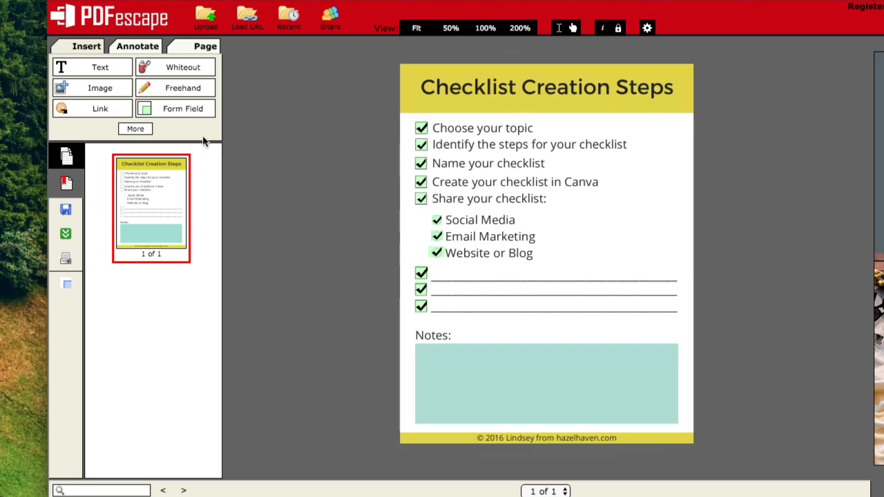
Add a text object across the first blank line and set its font size to 28
left_click(113, 72)
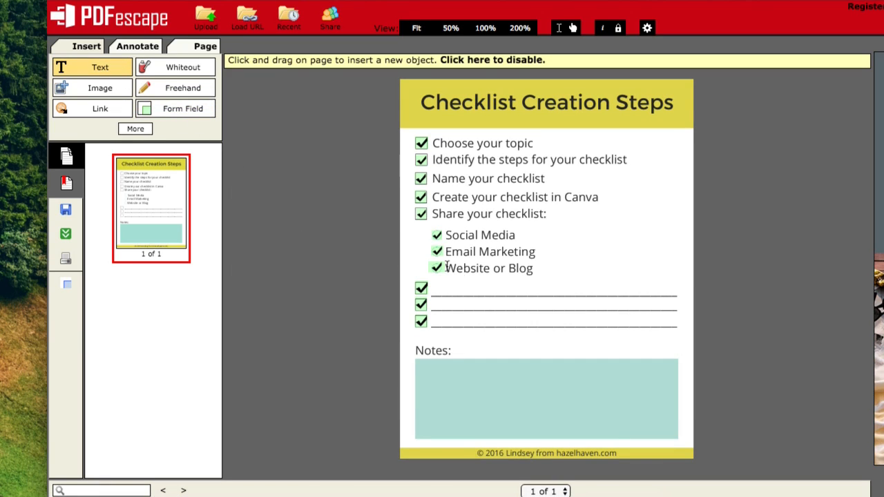
left_click_drag(432, 284, 680, 299)
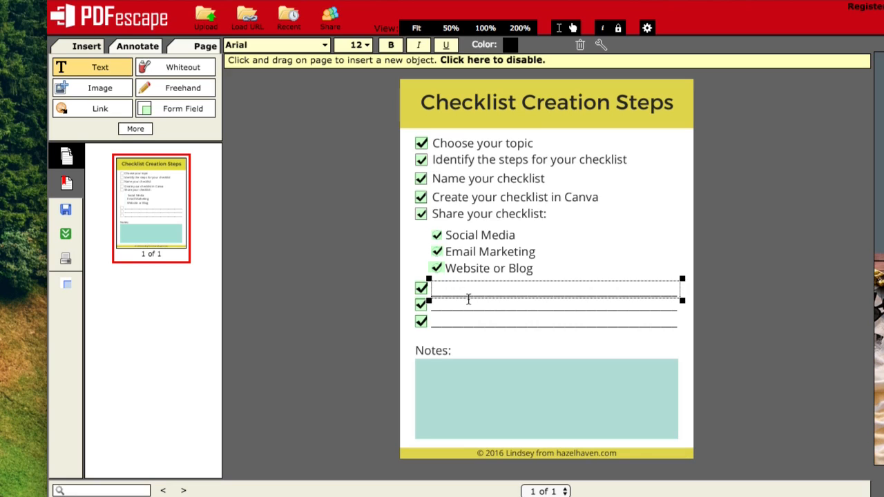
left_click(357, 45)
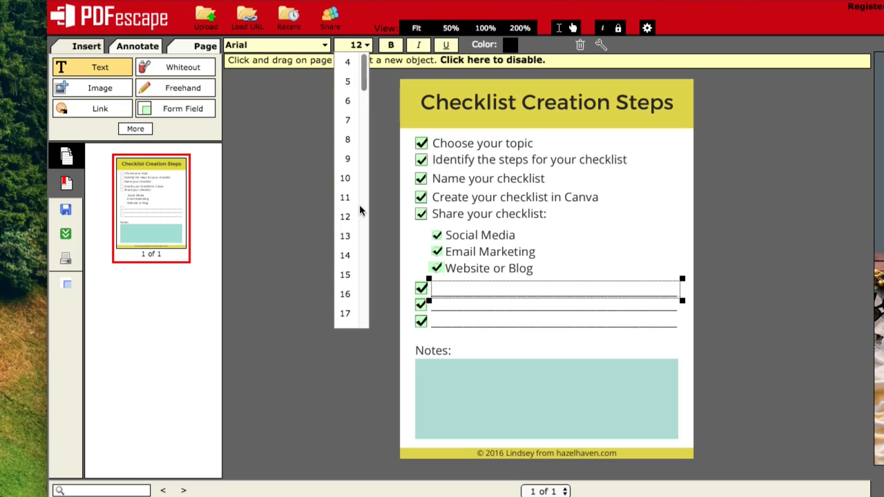
left_click(345, 255)
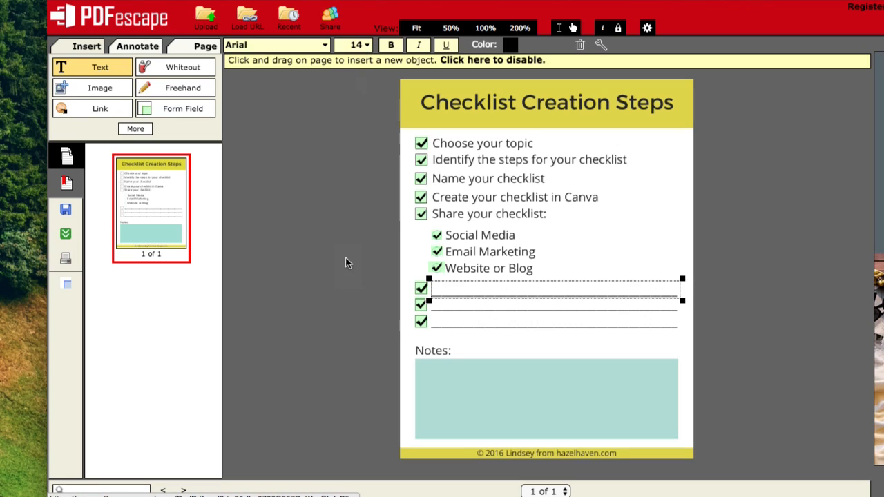
left_click(357, 45)
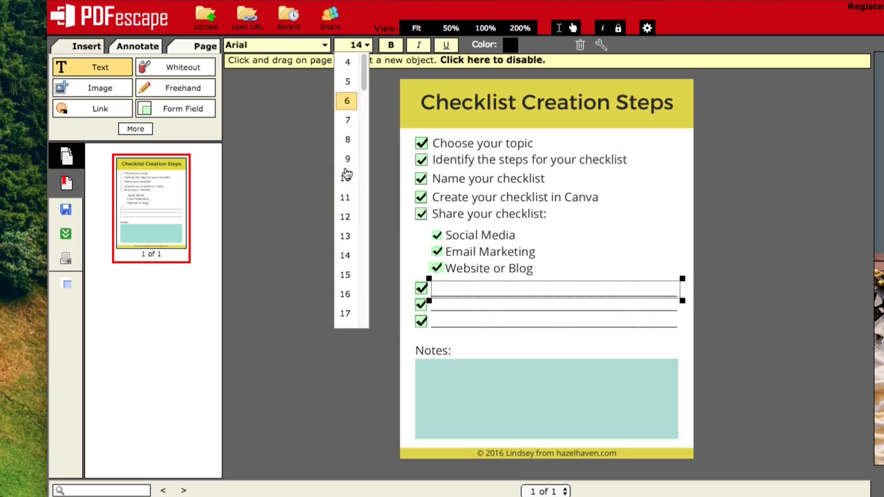
scroll(347, 227, "down", 3)
scroll(347, 280, "down", 2)
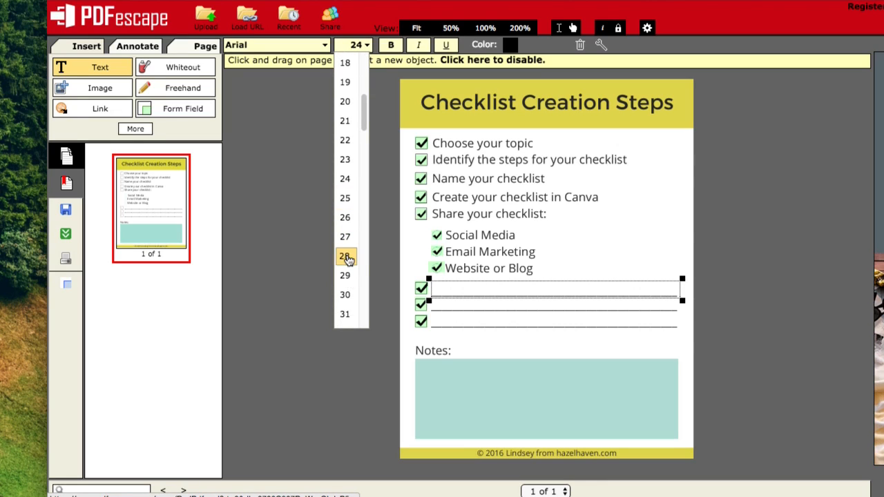
left_click(347, 257)
Try entering the sample text "llo" in the text object on the first blank line
left_click(441, 288)
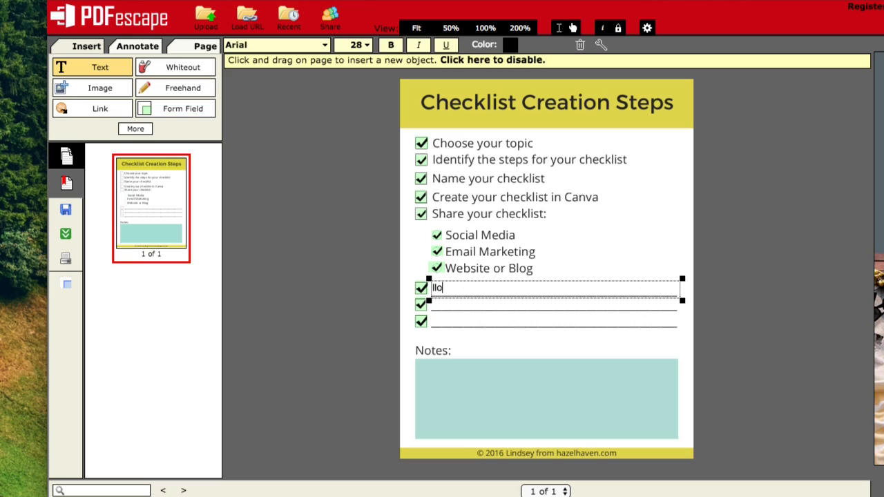
left_click(445, 290)
left_click(528, 304)
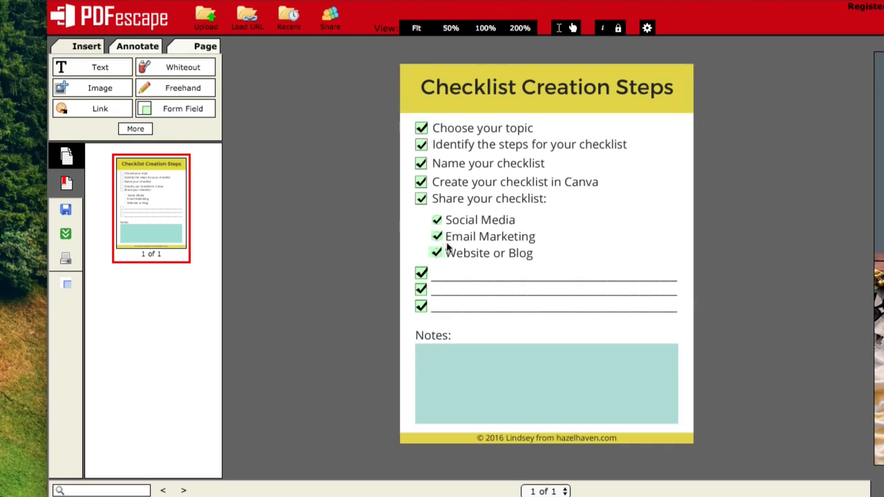
Place a Text form field across the first blank line below Website or Blog
left_click(181, 112)
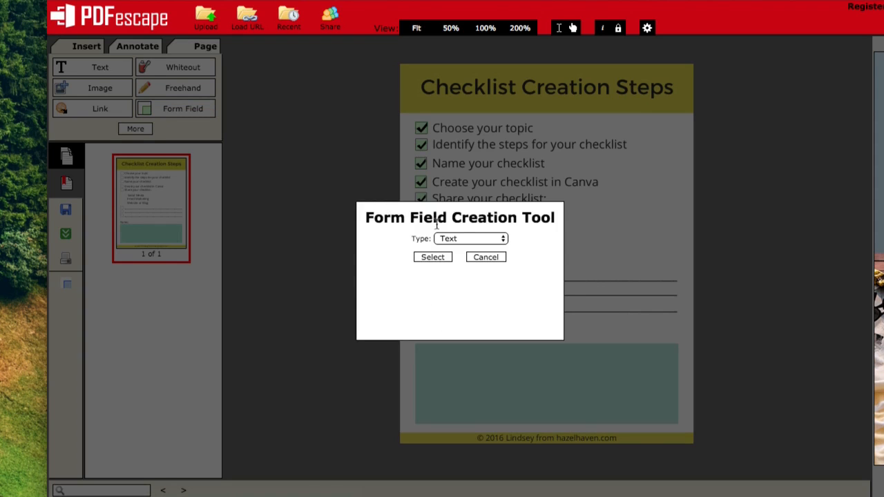
left_click(438, 256)
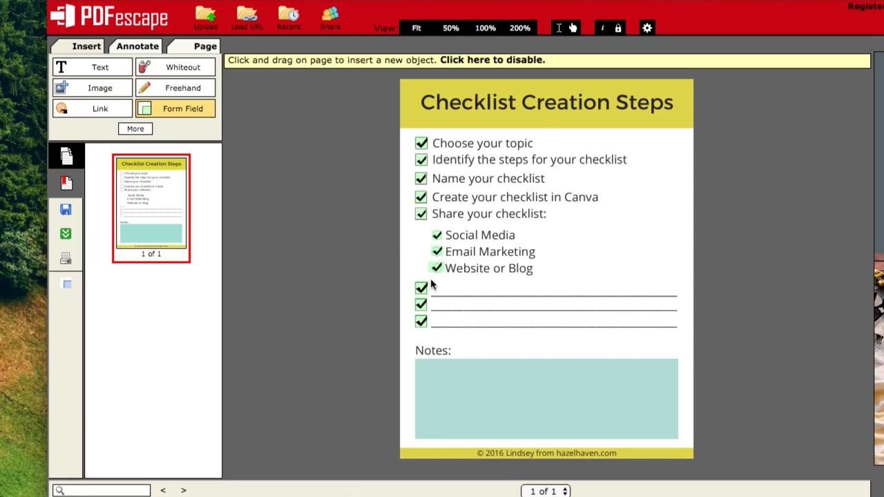
left_click_drag(431, 280, 679, 301)
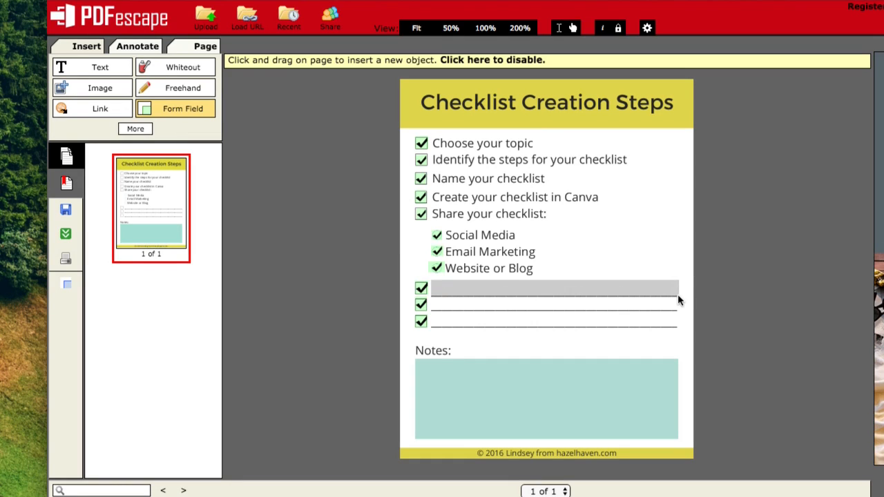
left_click_drag(676, 298, 678, 298)
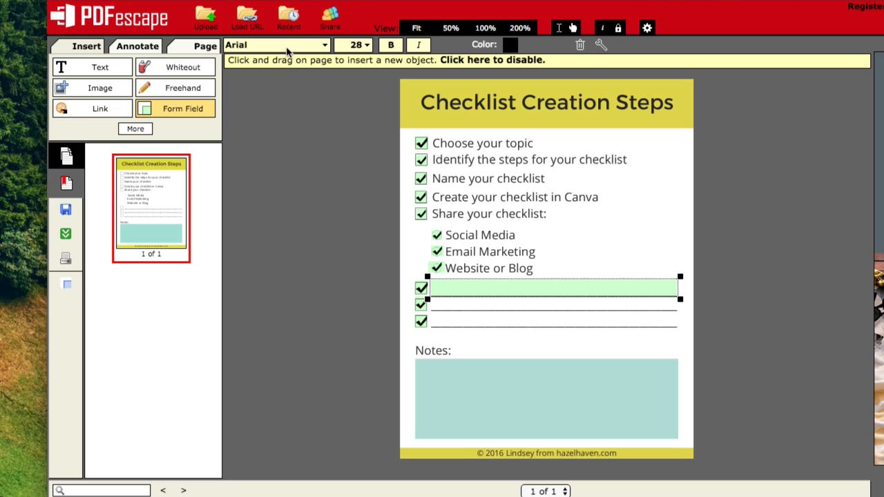
Add a second Text form field on the middle blank line and resize it to the line's length and height
left_click(429, 304)
left_click_drag(441, 310, 440, 304)
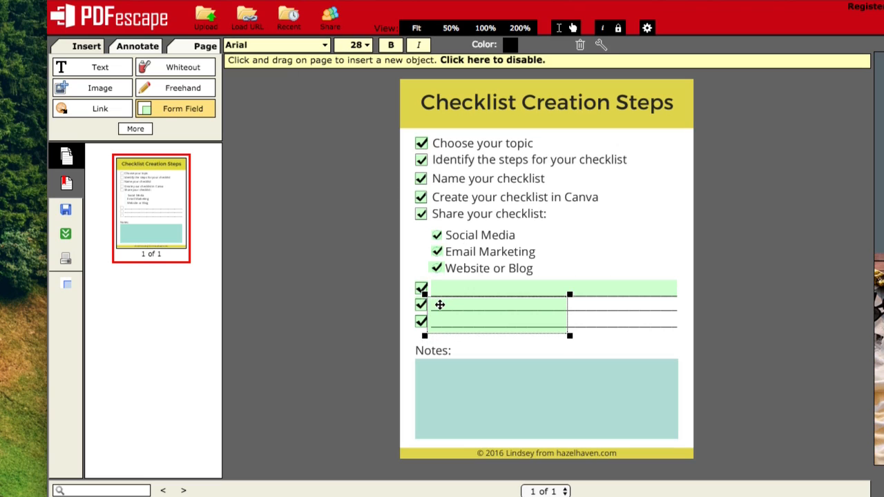
left_click_drag(570, 295, 682, 296)
left_click_drag(681, 335, 680, 313)
left_click_drag(596, 304, 600, 304)
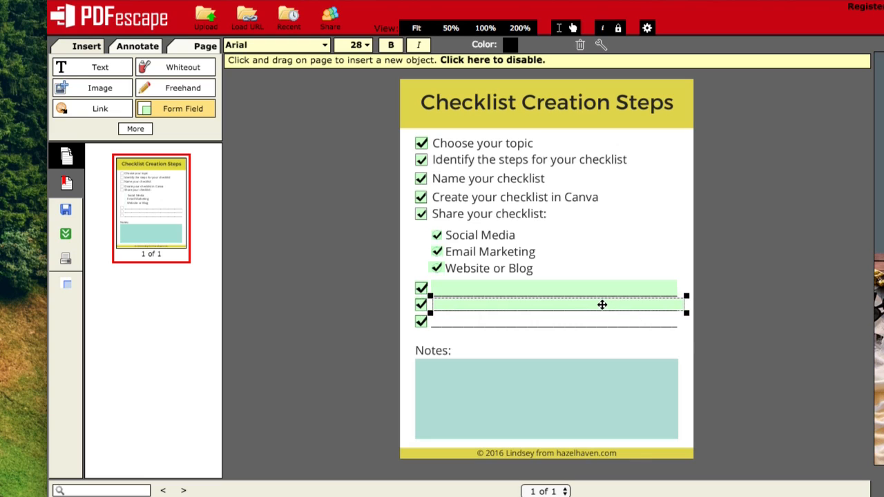
left_click_drag(685, 296, 679, 296)
Add a third Text form field on the last blank line and fit it to the line's length and height
left_click(473, 337)
left_click_drag(498, 354, 456, 330)
left_click_drag(574, 311, 679, 310)
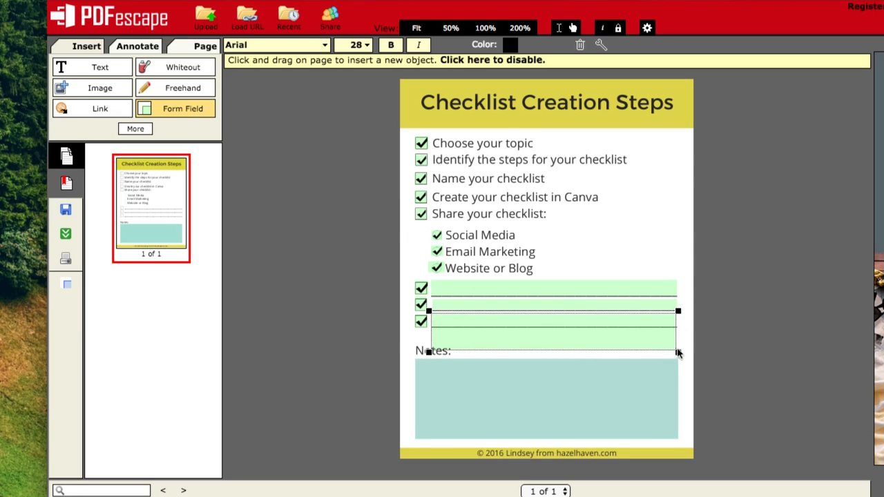
left_click_drag(679, 352, 678, 330)
left_click(476, 304)
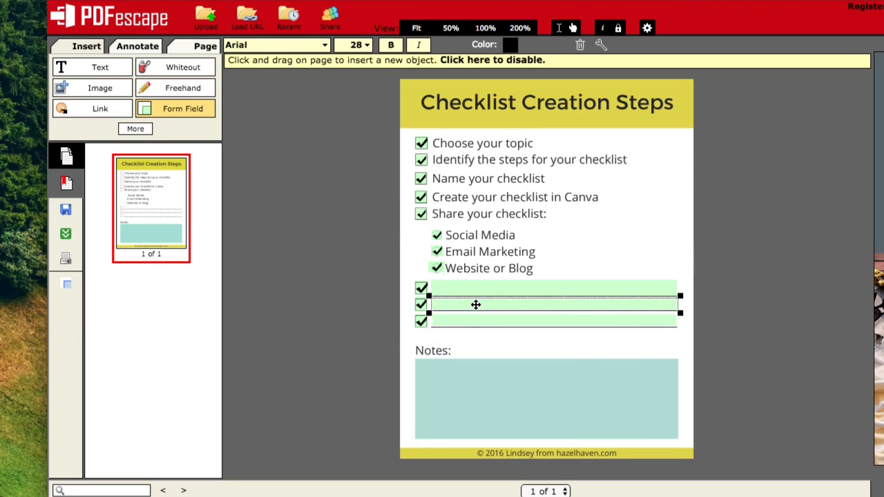
Try a single-line Text form field stretched over the whole Notes box
left_click(476, 344)
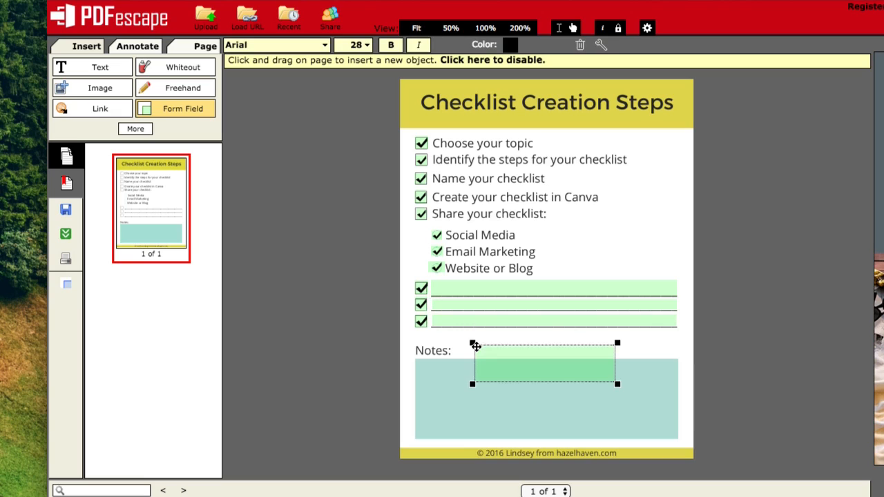
left_click_drag(497, 366, 438, 379)
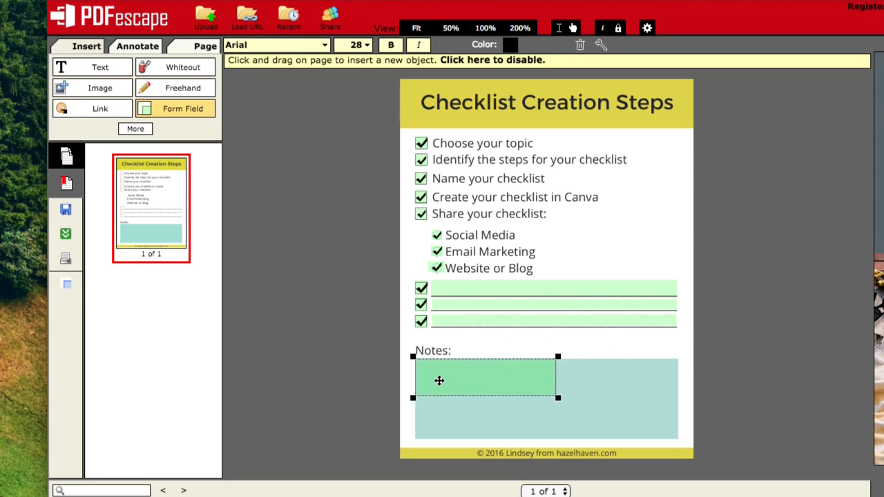
left_click_drag(559, 398, 683, 440)
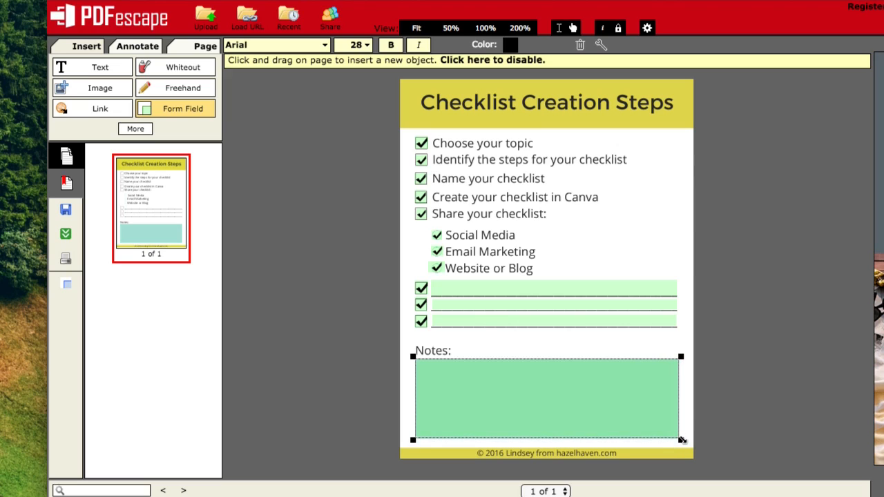
Test the Notes text field with a long run of random sample letters, and delete the field
left_click(582, 401)
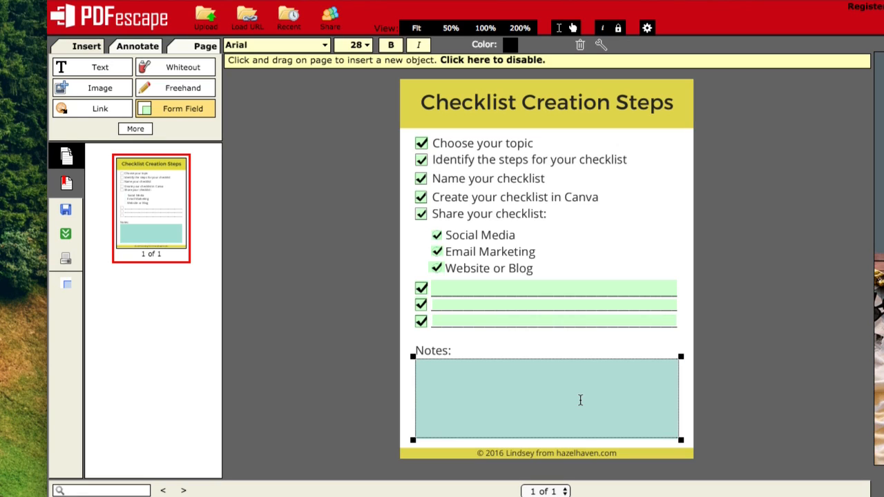
type("llpjkdhaksjehwkaehjkadhsafhalskfjslkjflakfjslakjfksjfskf")
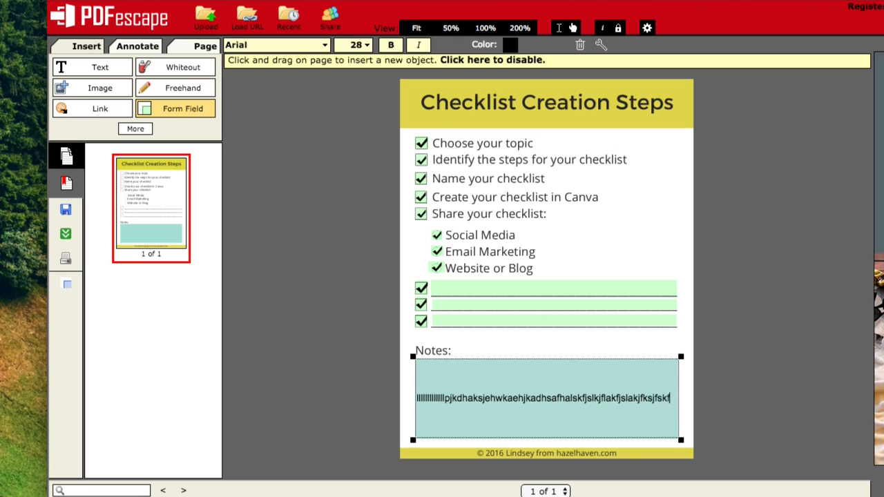
type("jlakjfslkajflksajsklajsfklsajfkls")
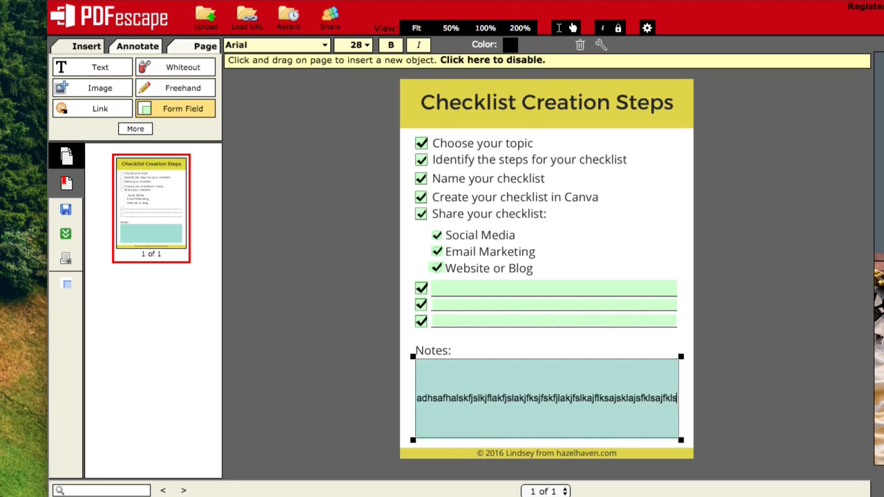
type("jfklsjfaklsjfklasjfslkfjakljlk")
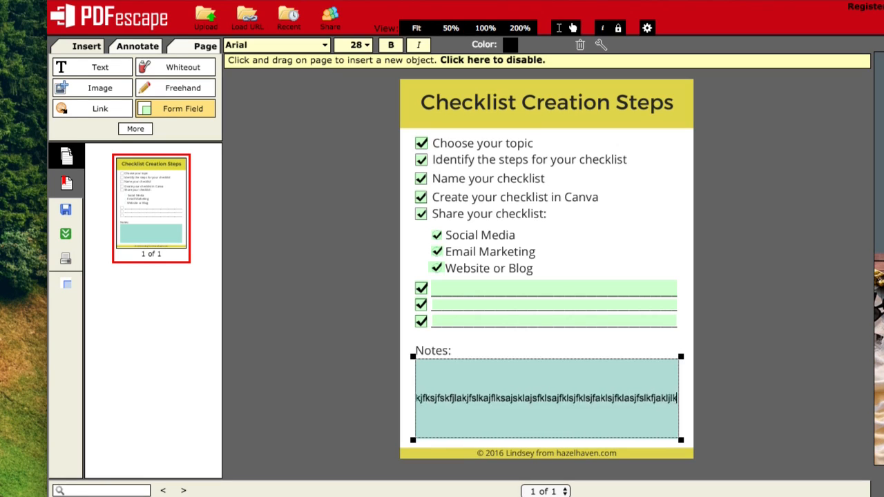
type("fjslkjflsajfalkjkls")
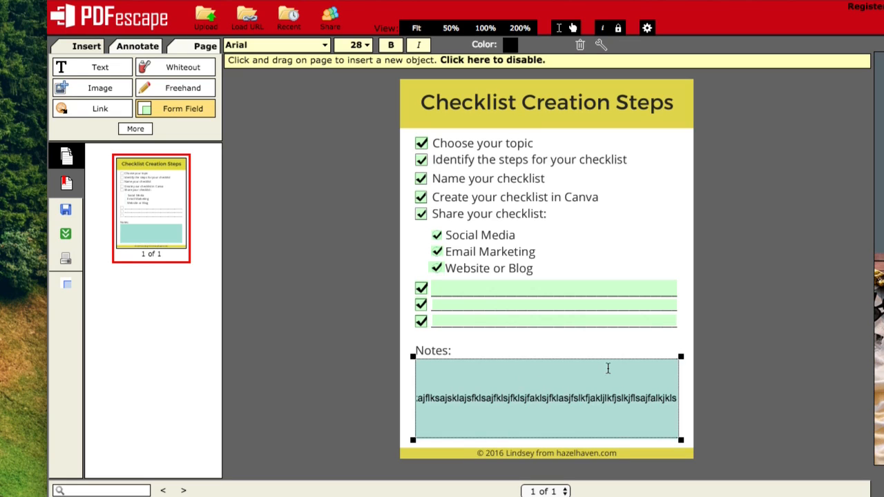
key("BackSpace")
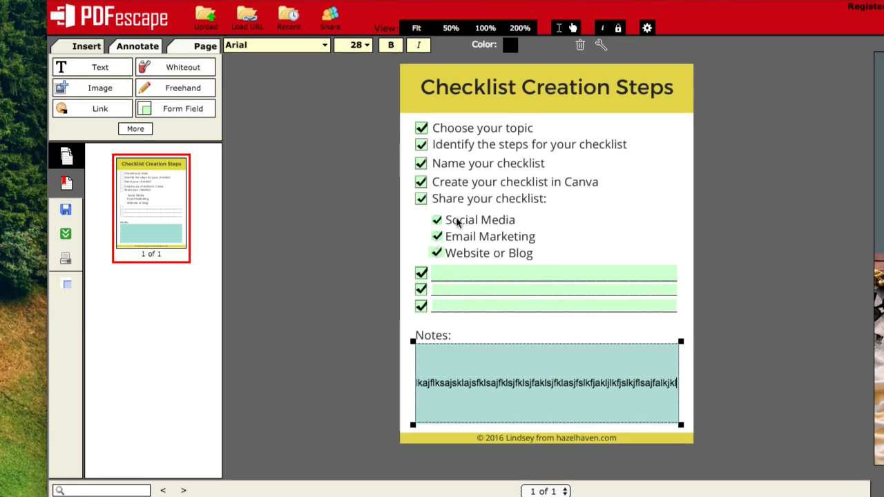
left_click(580, 47)
Place a Text Paragraph form field covering the whole Notes box
left_click(172, 107)
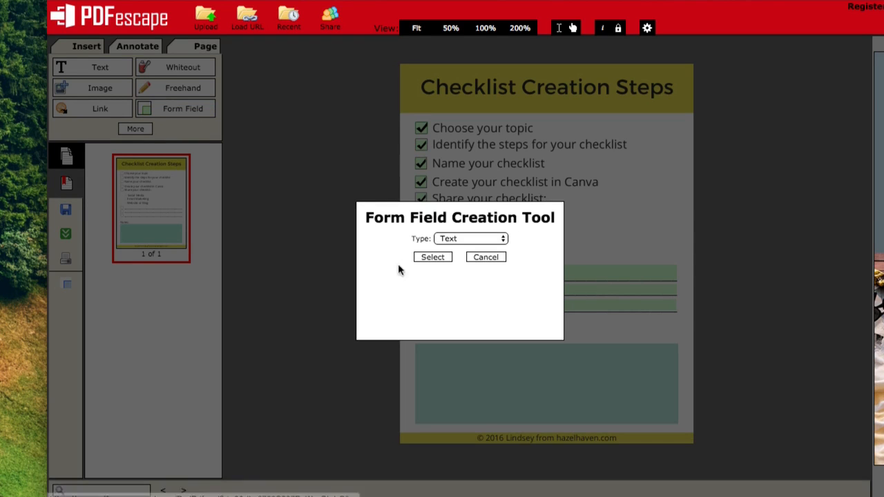
left_click(455, 239)
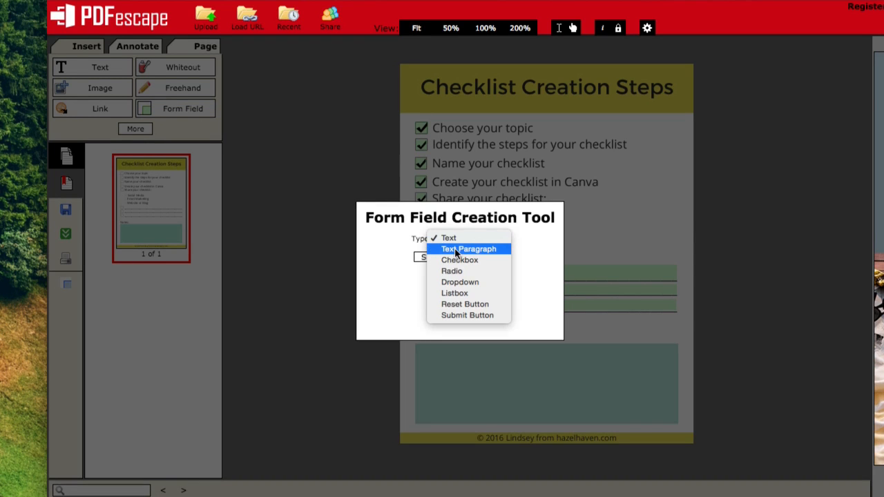
left_click(456, 250)
left_click(445, 256)
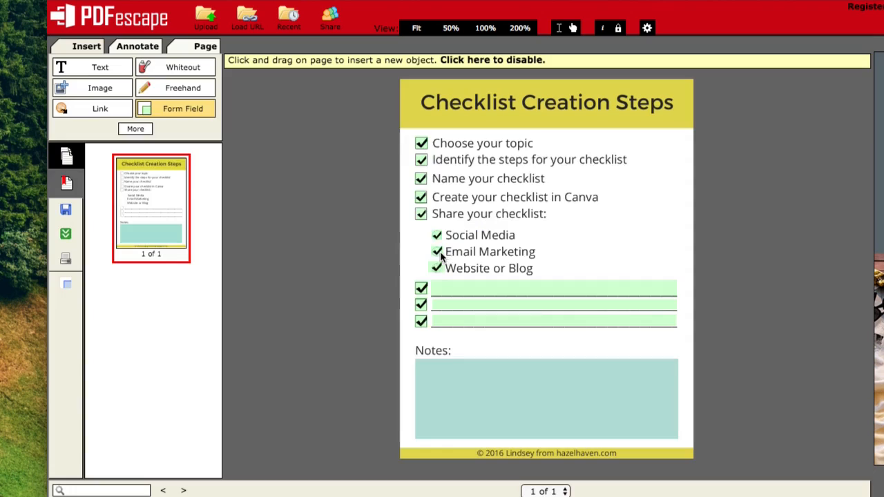
left_click_drag(416, 357, 676, 442)
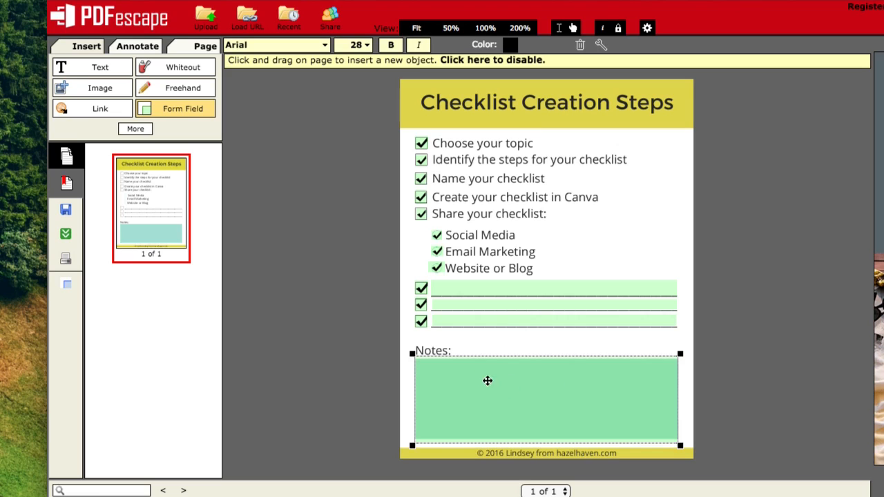
Test the Notes paragraph field with several lines of random sample text, and clear all of it
left_click(620, 394)
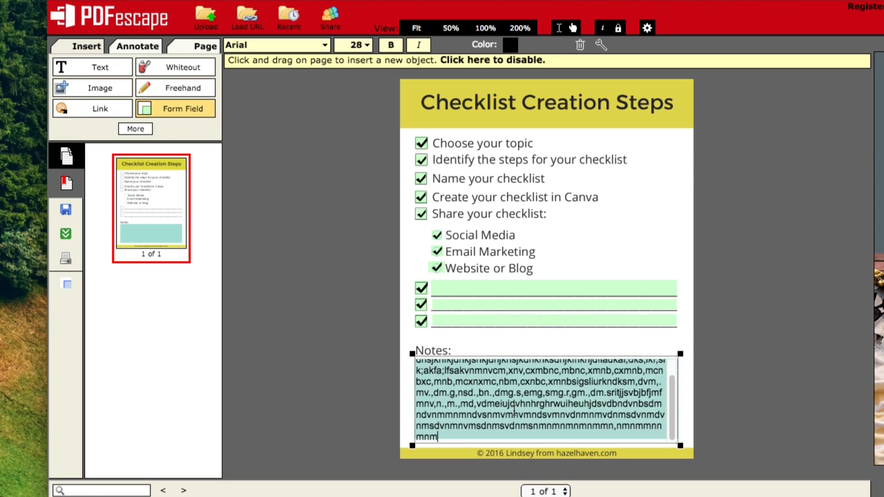
scroll(514, 410, "up", 1)
scroll(514, 411, "down", 1)
scroll(514, 410, "up", 1)
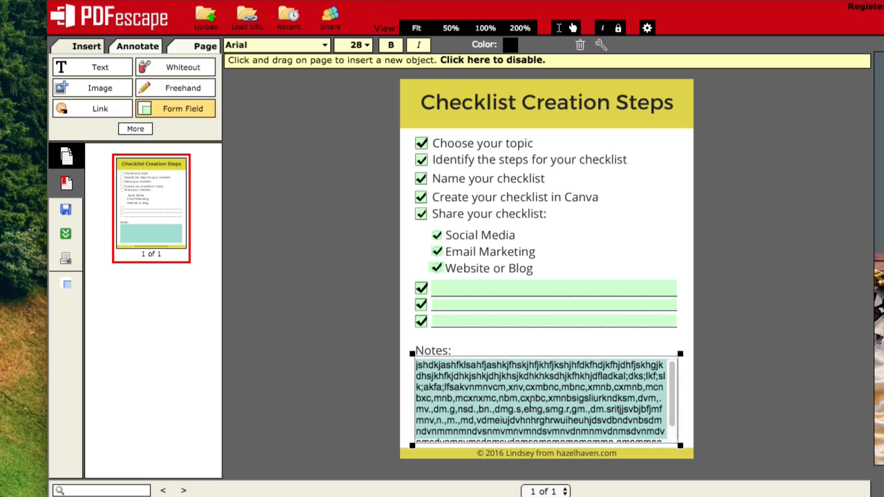
key("ctrl+a")
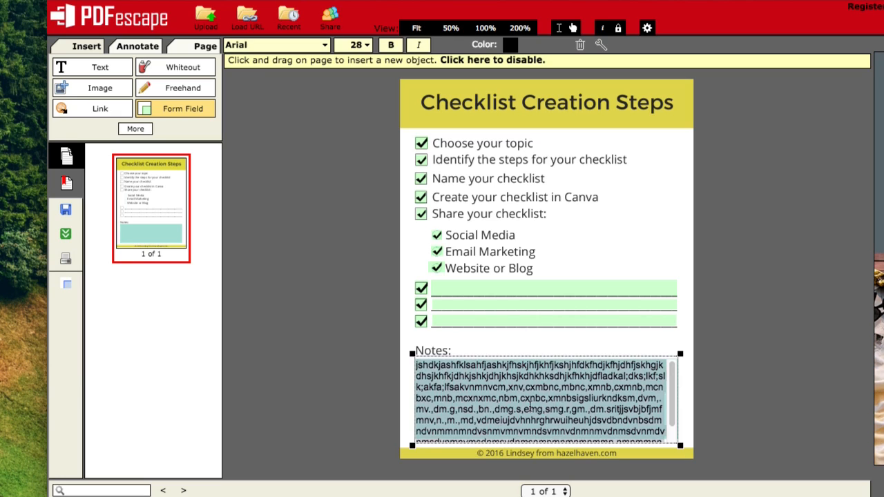
key("BackSpace")
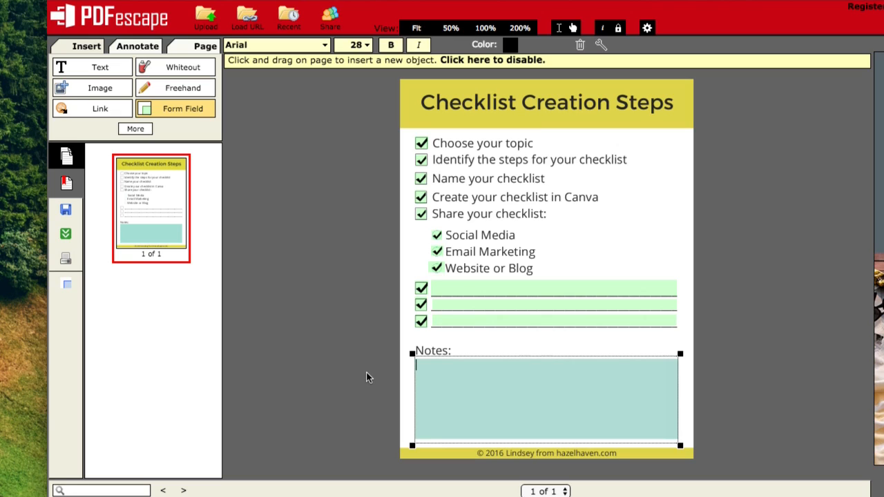
Save and download the fillable PDF, and open the downloaded Login_to_Canva.pdf
left_click(65, 211)
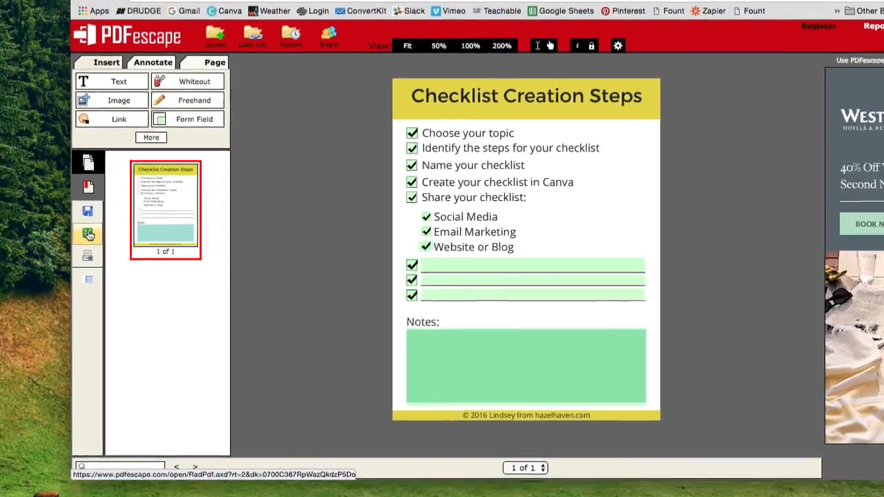
left_click(66, 236)
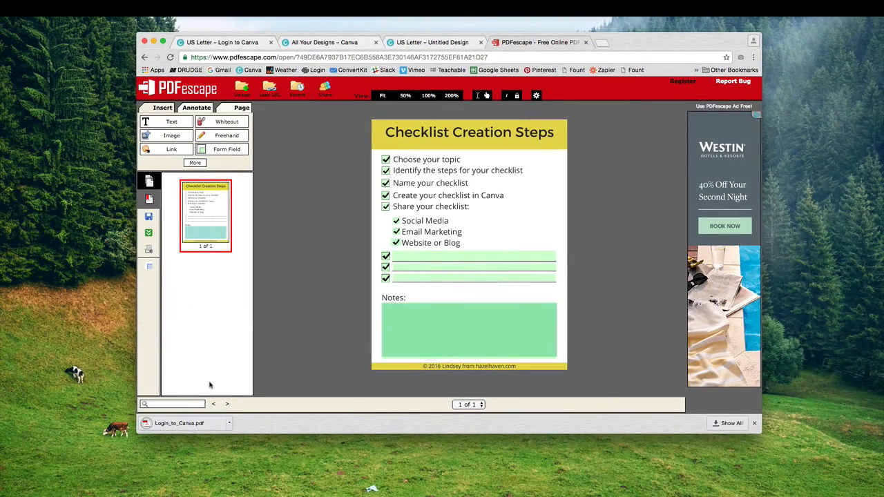
left_click(180, 423)
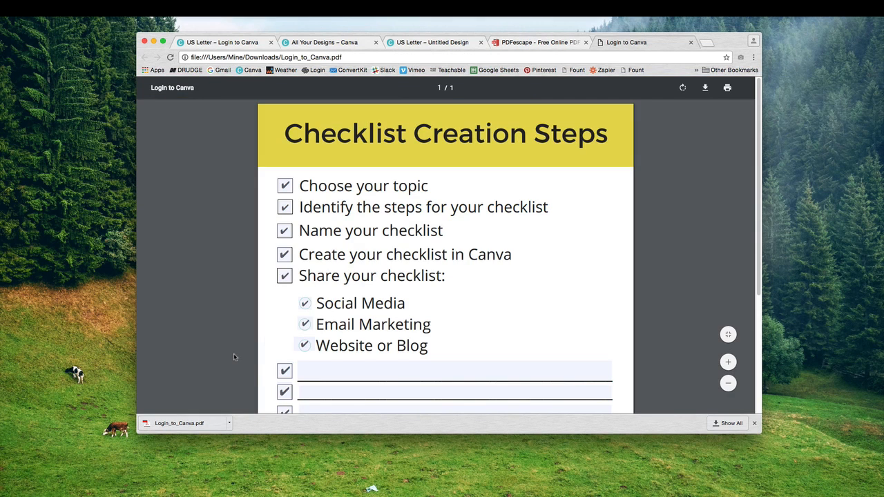
Uncheck Choose your topic, Identify the steps for your checklist, Name your checklist, Social Media and the first two blank lines
left_click(285, 186)
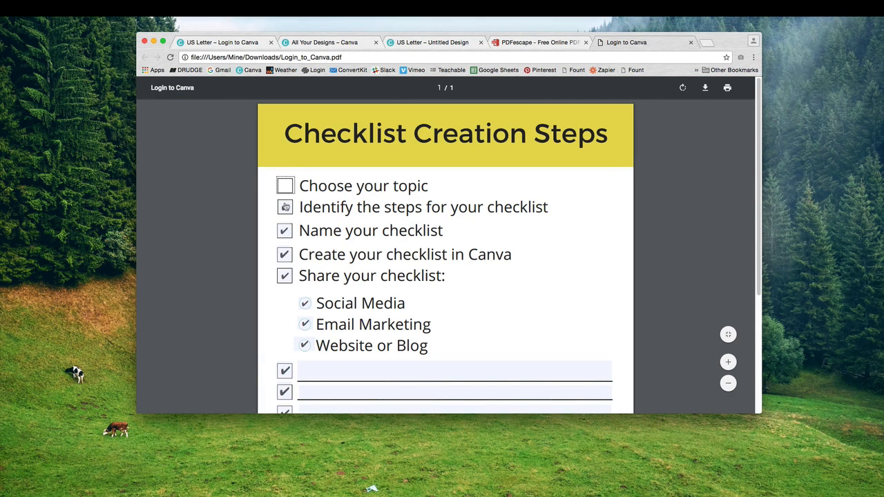
left_click(285, 207)
left_click(285, 231)
left_click(306, 304)
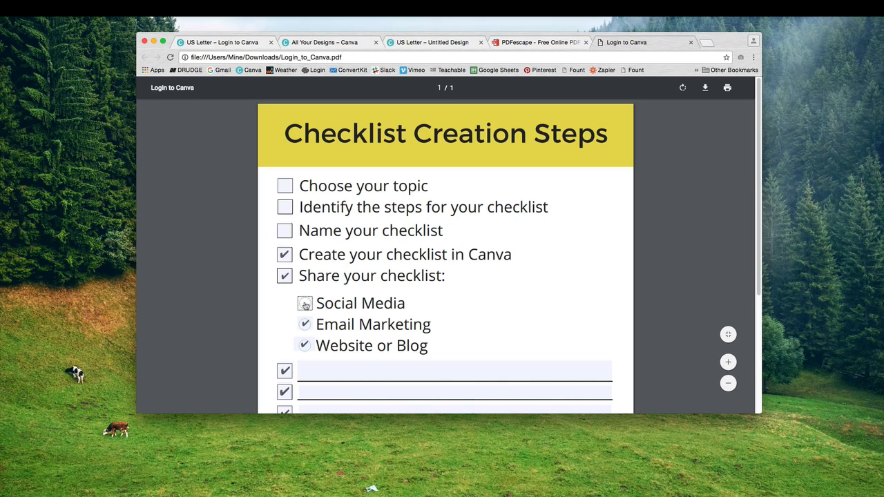
scroll(306, 305, "down", 2)
left_click(285, 319)
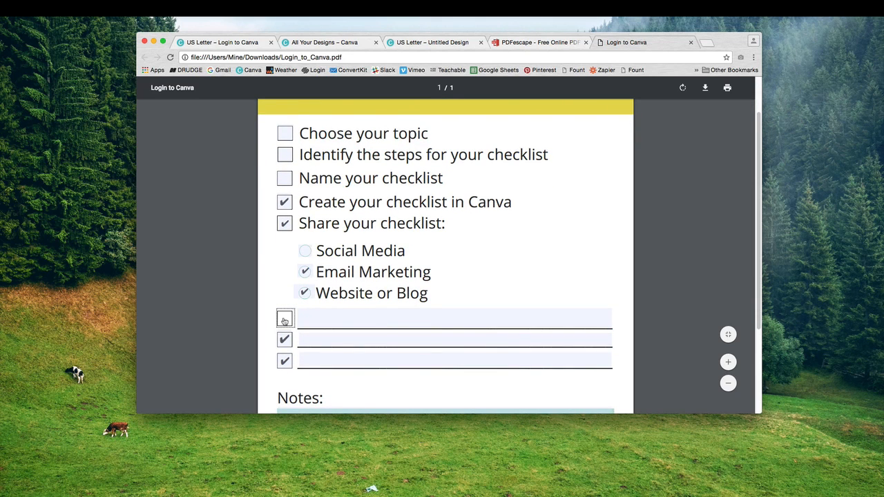
left_click(285, 340)
Test the text field on the third blank line with the sample letters "kk", and clear them
scroll(283, 345, "down", 3)
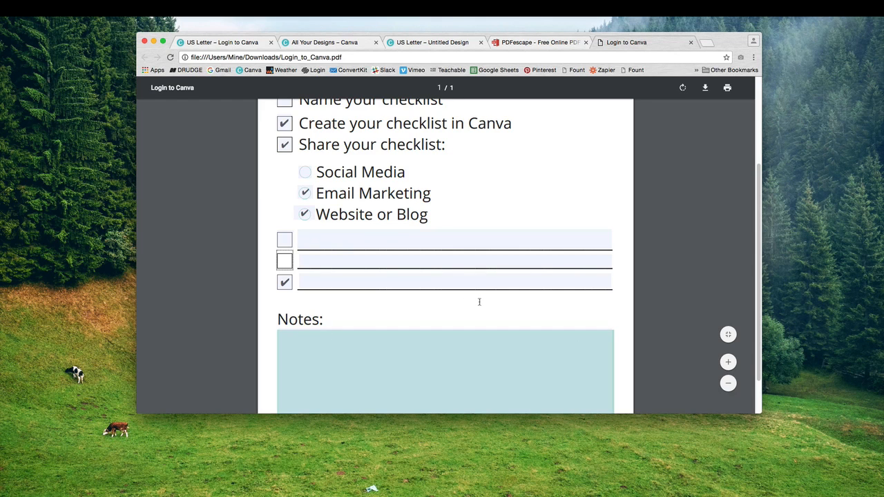
scroll(622, 304, "down", 2)
scroll(501, 257, "up", 3)
scroll(501, 260, "down", 3)
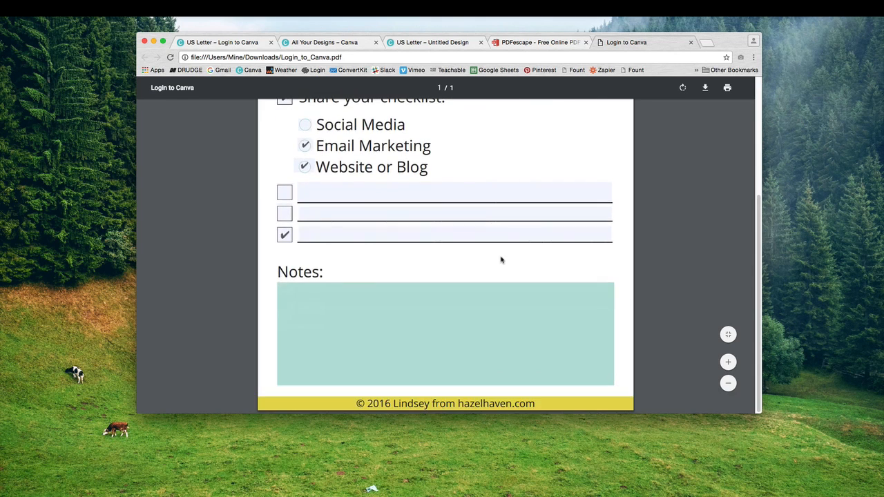
left_click(491, 230)
type("k")
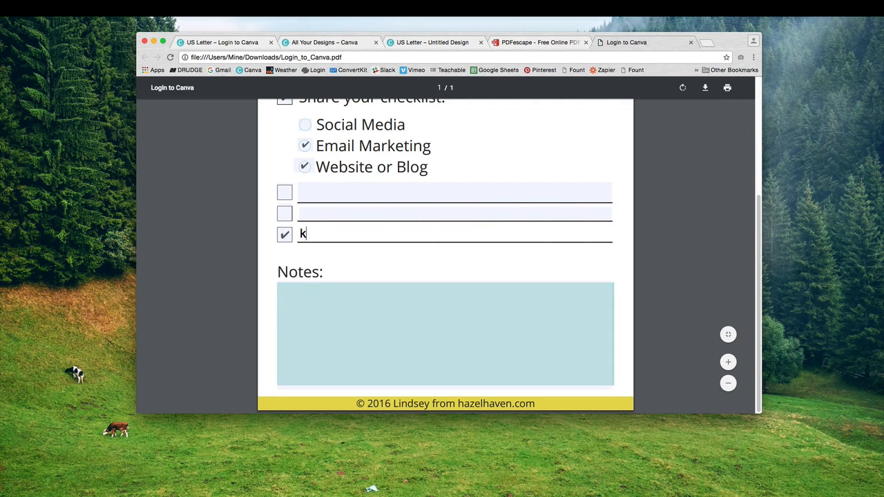
type("k")
key("BackSpace")
key("BackSpace")
left_click(728, 383)
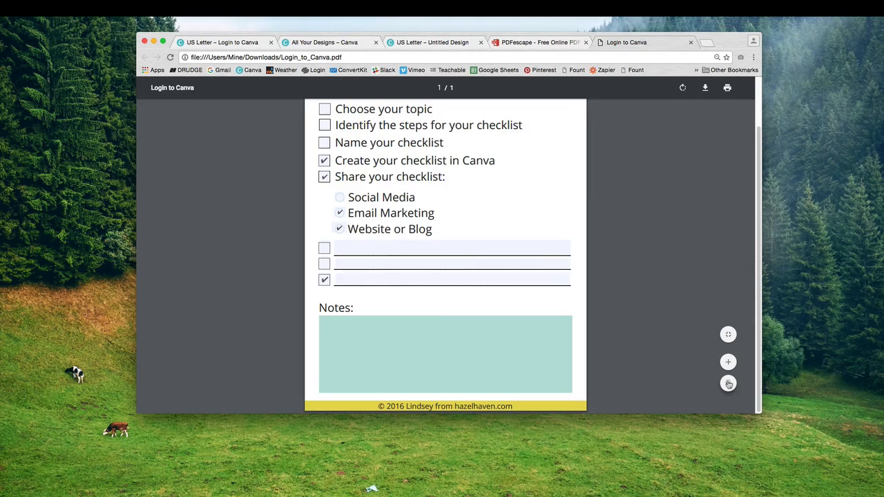